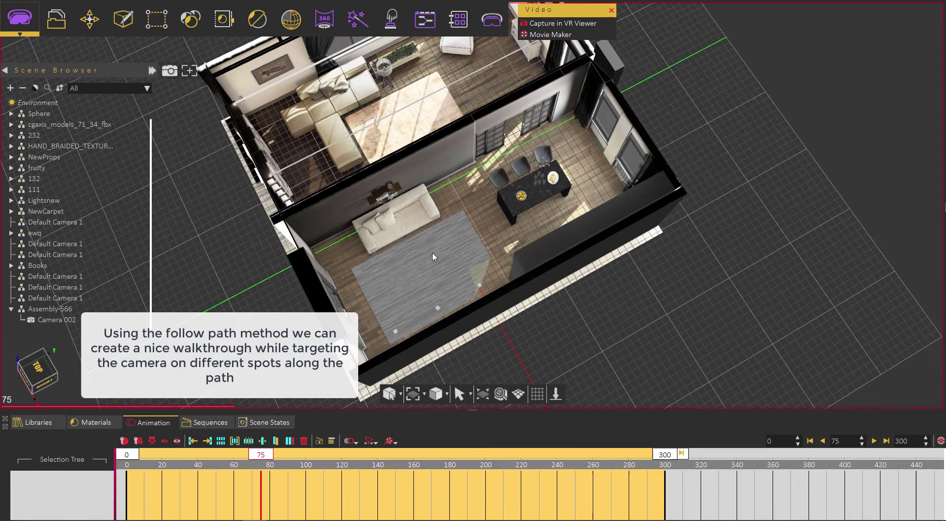
Start a new path with points picked on a plane, using the horizontal XY plane (Z = 1)
left_click_drag(429, 269, 420, 190)
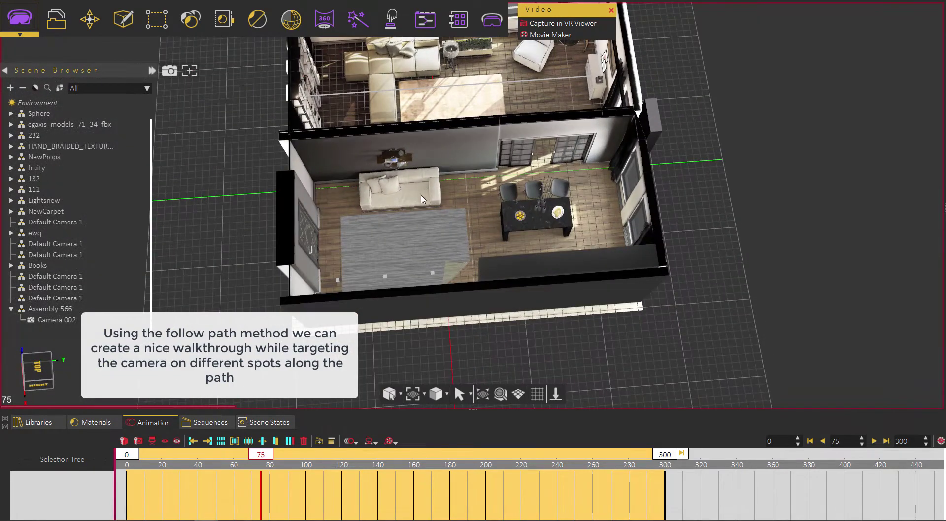
middle_click_drag(420, 185, 418, 240)
left_click_drag(420, 244, 565, 234)
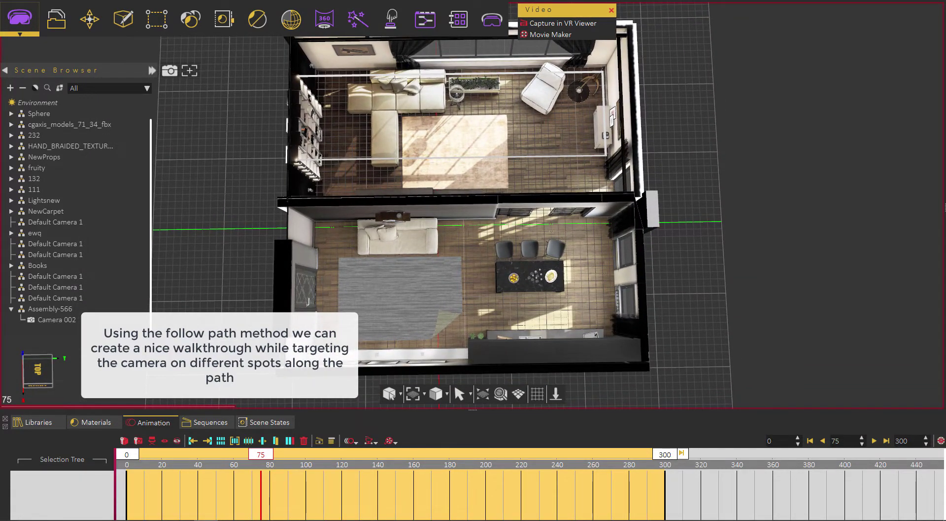
left_click(118, 25)
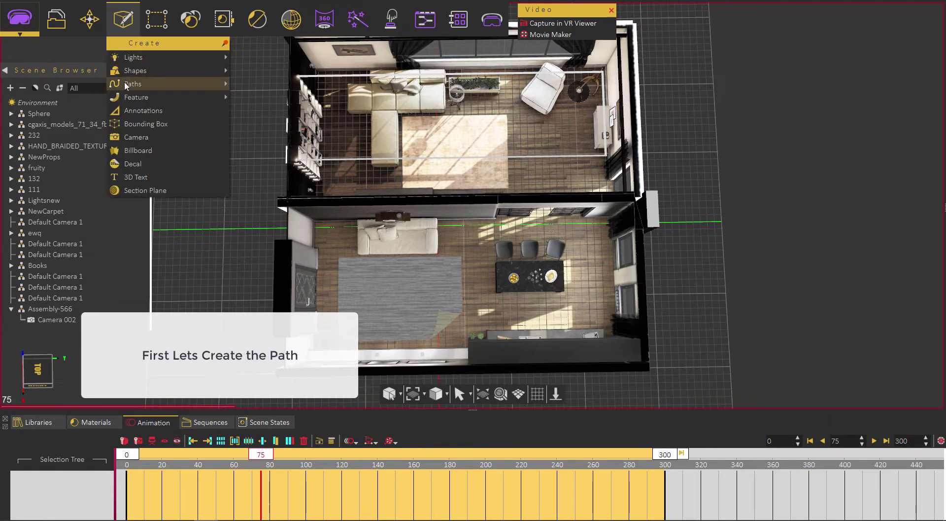
mouse_move(137, 87)
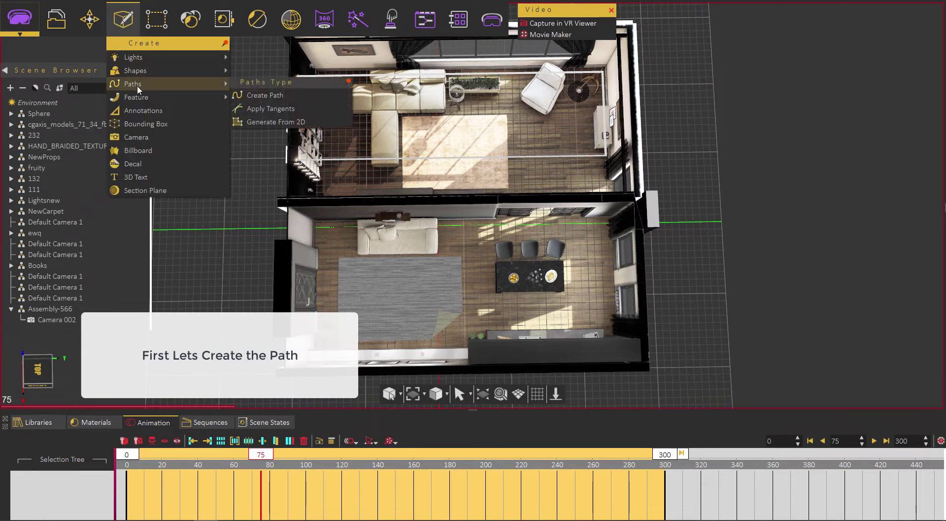
left_click(271, 96)
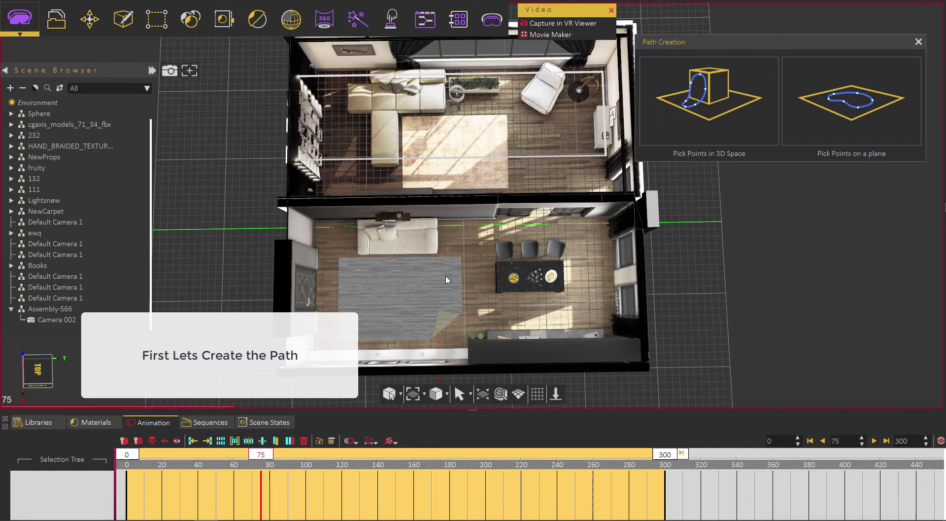
left_click(854, 105)
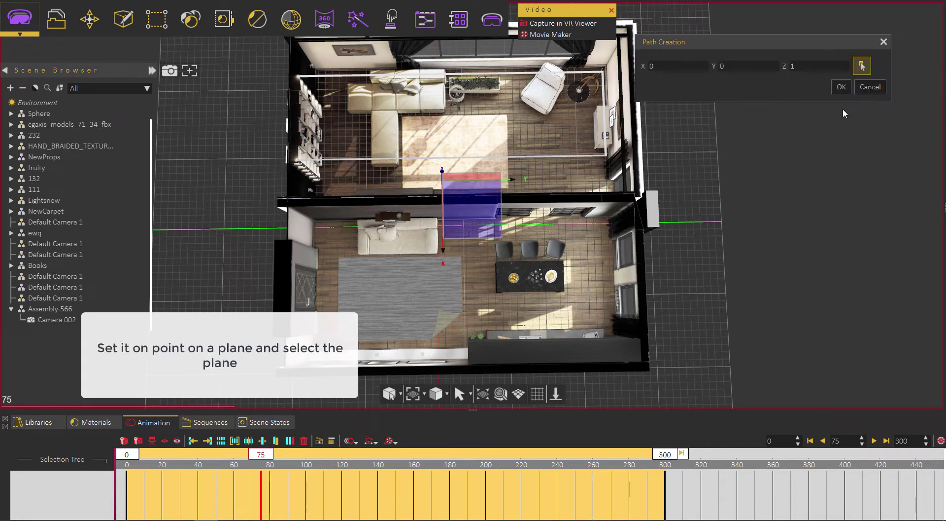
left_click(468, 232)
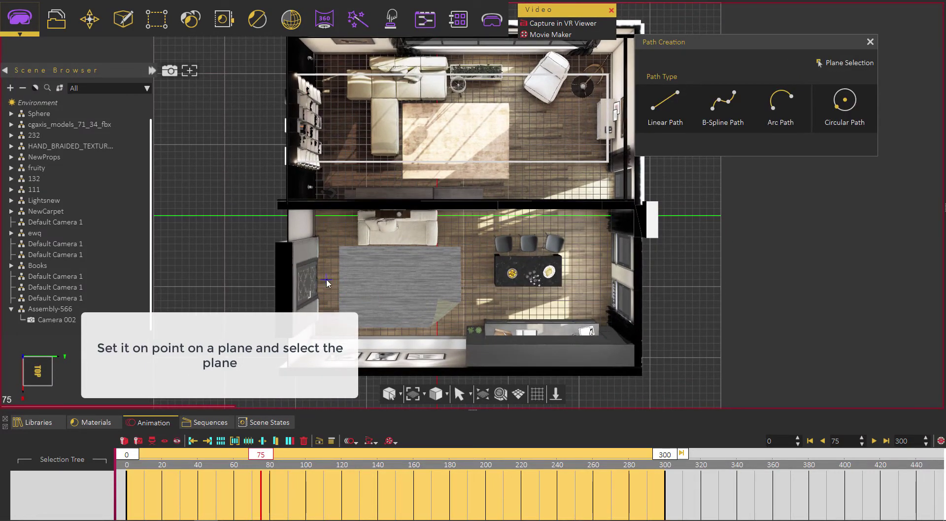
Draw a B-spline path from the entrance door past the dining table, through the sliding doors and into the living room
left_click(734, 116)
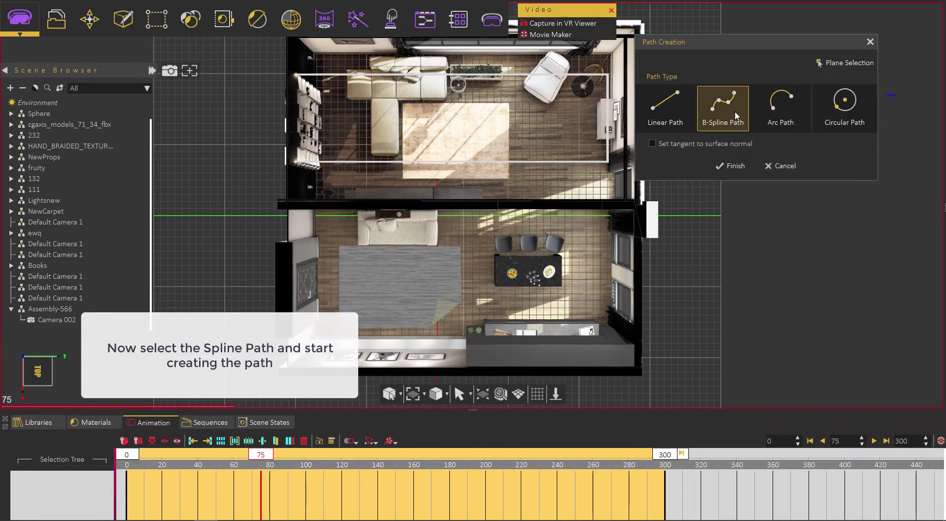
left_click(328, 283)
left_click(427, 304)
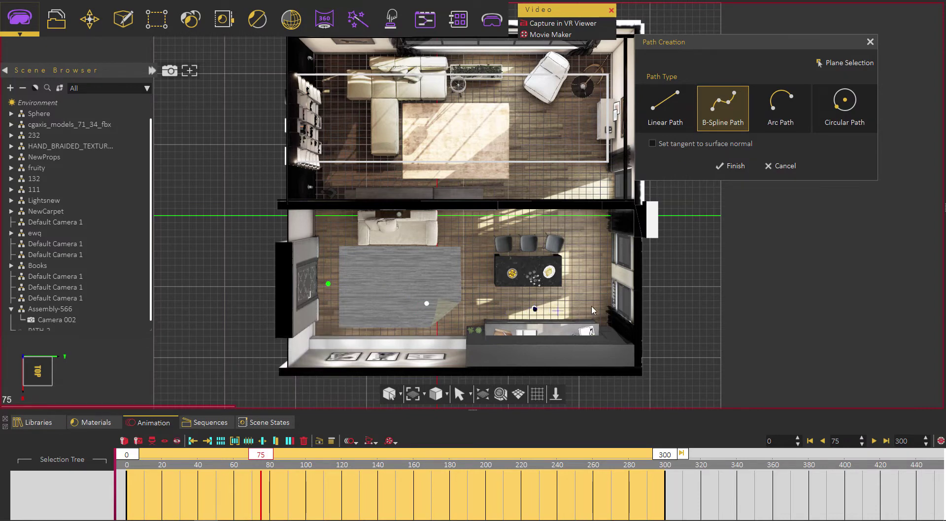
left_click(574, 226)
middle_click_drag(566, 294, 547, 275)
left_click(537, 224)
left_click(542, 177)
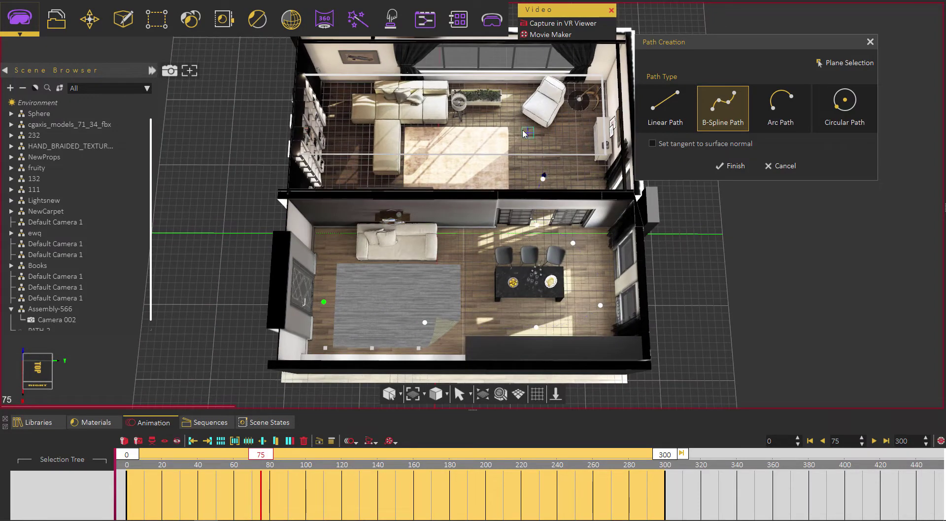
left_click(491, 117)
left_click(731, 167)
Move the new path PATH-2 slightly upward along its vertical axis and close path creation
scroll(67, 315, "down", 1)
left_click(66, 321)
middle_click_drag(498, 305, 468, 266)
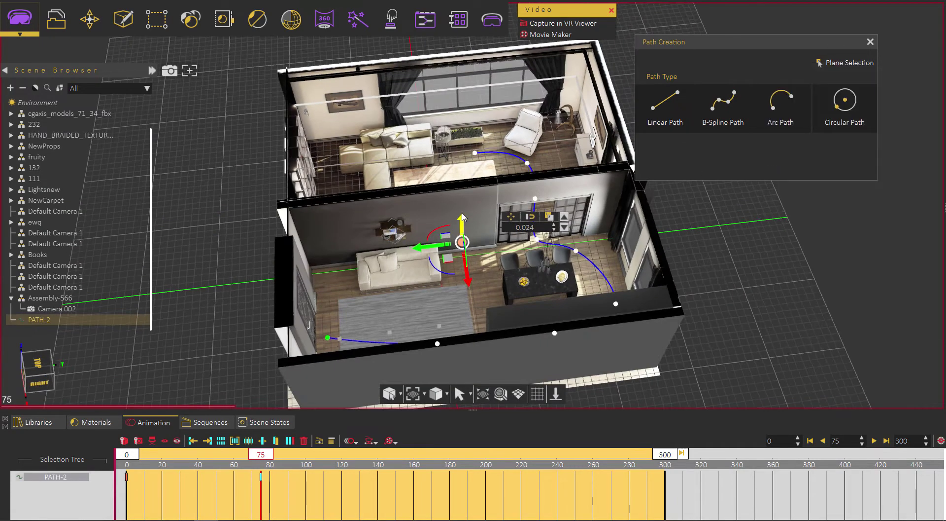
left_click_drag(463, 227, 463, 213)
middle_click_drag(462, 276, 415, 271)
left_click(67, 323)
left_click(870, 42)
Raise PATH-2 above the floor by entering its vertical position numerically, starting with 1.5 and refining the value
left_click(897, 89)
left_click_drag(467, 204, 467, 189)
double_click(898, 135)
type("1.5")
key("Return")
double_click(900, 134)
type("7")
key("Return")
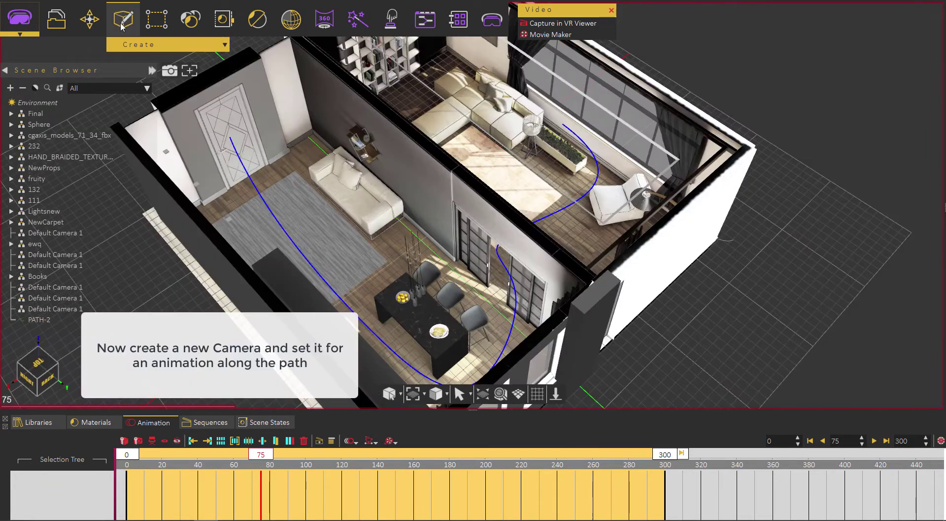
Create a new camera from the current view and switch to the Animation workspace
left_click(124, 18)
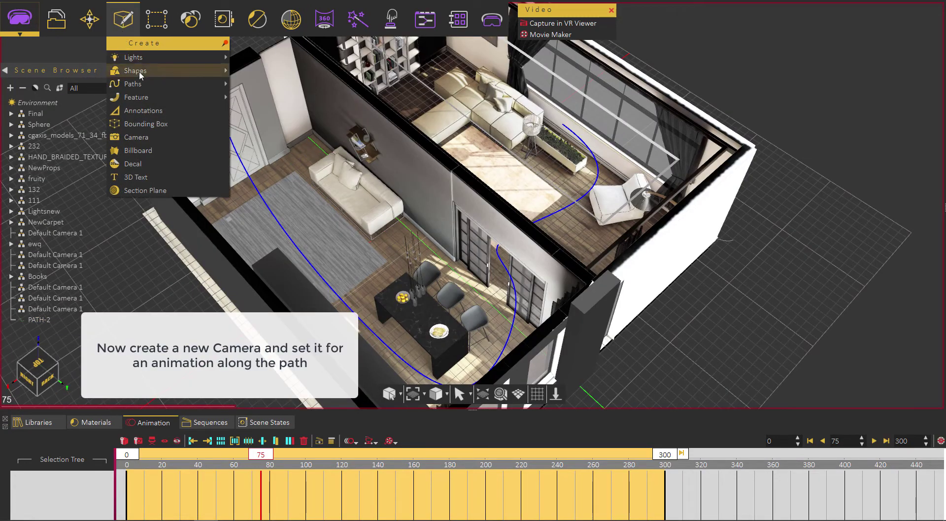
mouse_move(141, 74)
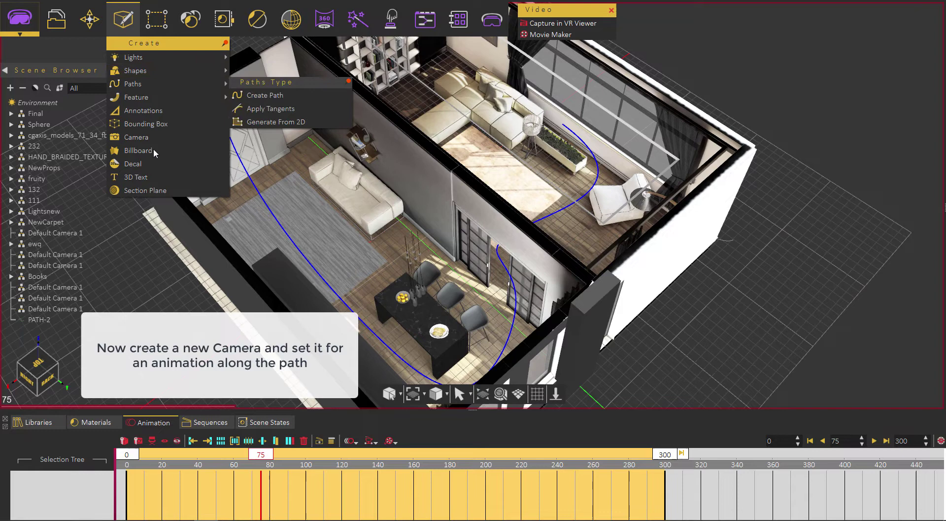
left_click(182, 137)
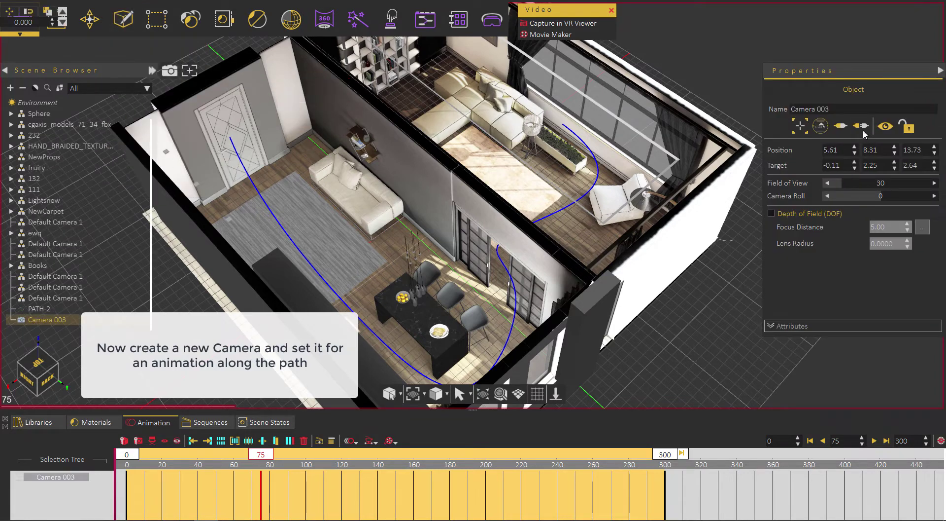
left_click(318, 232)
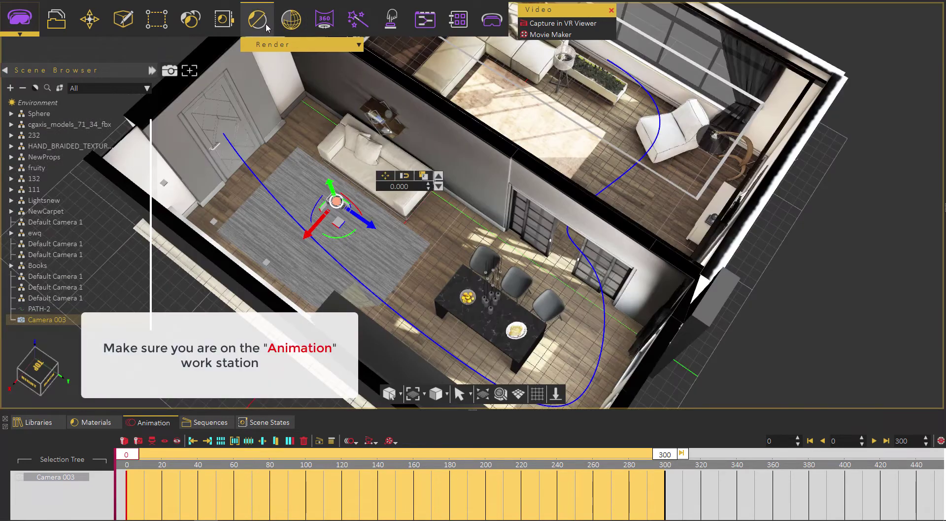
left_click(20, 19)
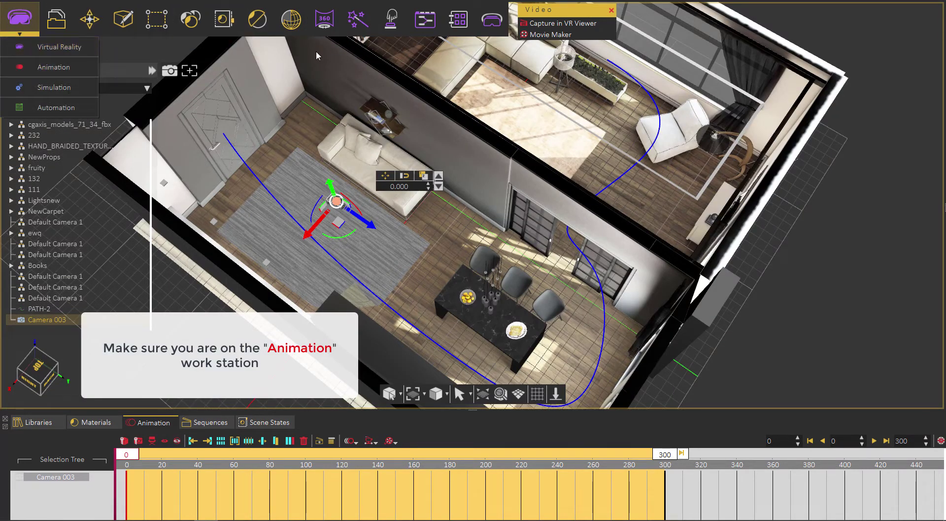
left_click(33, 70)
Make Camera 003 follow PATH-2 from frame 0 to 300 and scrub through the timeline to preview the motion
left_click(336, 24)
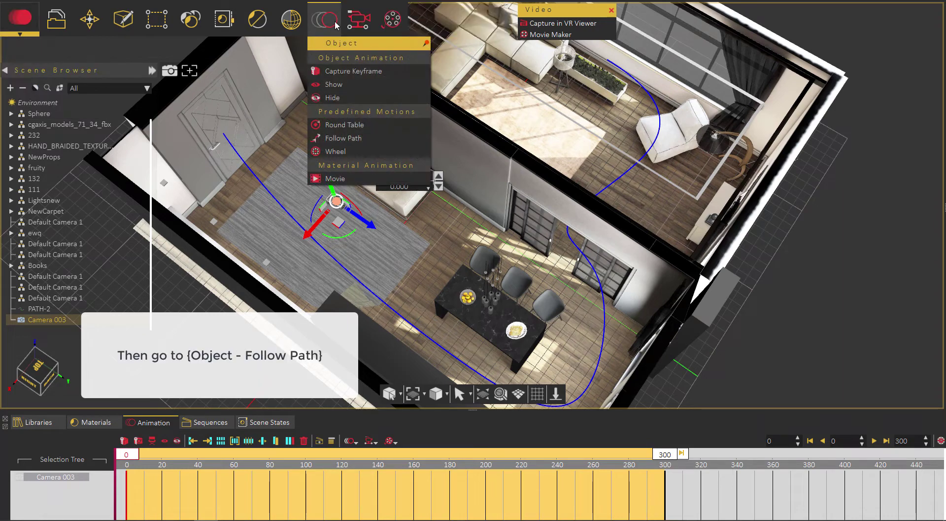
left_click(338, 139)
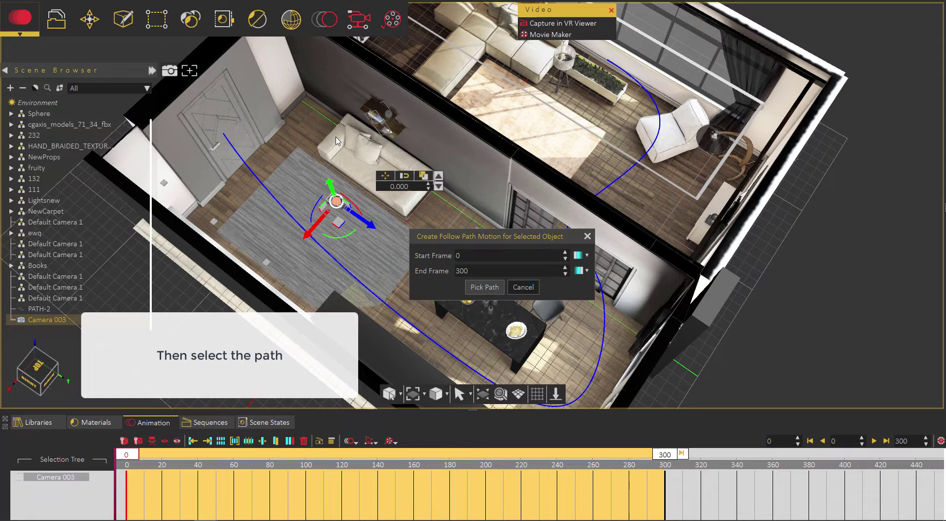
left_click(484, 288)
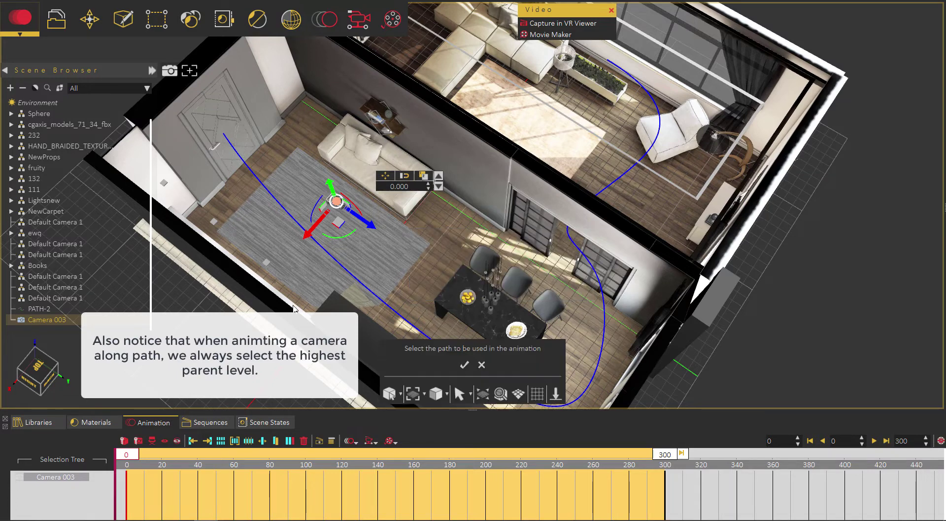
left_click(45, 309)
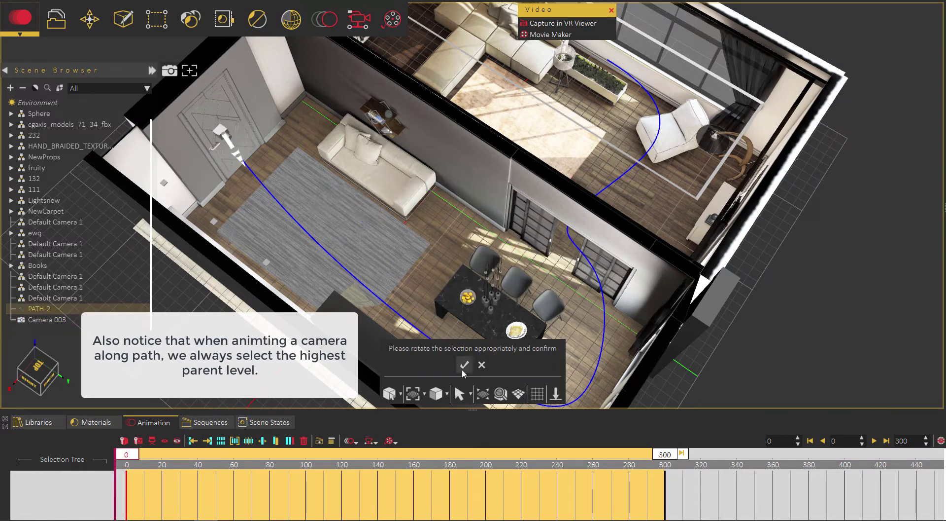
left_click(464, 364)
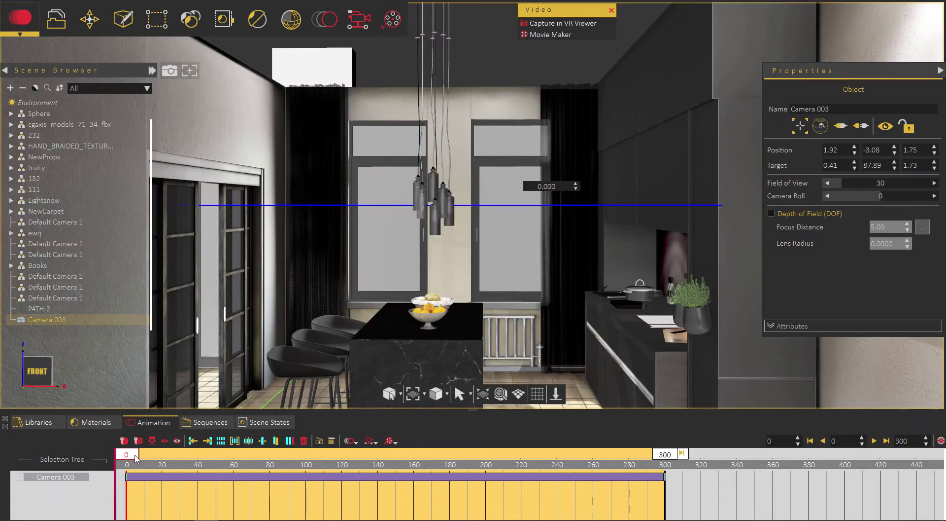
left_click_drag(136, 459, 16, 515)
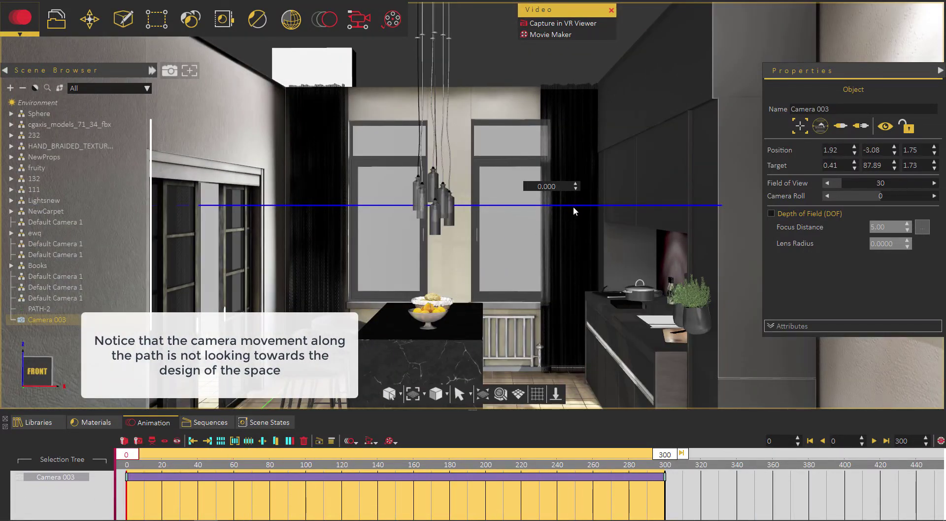
Lower PATH-2 slightly along its vertical axis and scrub the timeline to frame 18
left_click(39, 309)
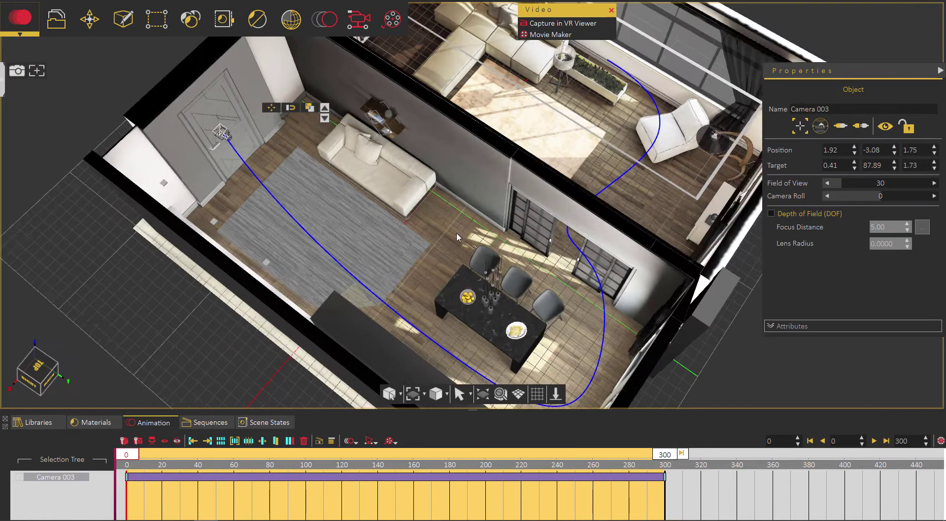
middle_click_drag(456, 231, 463, 194)
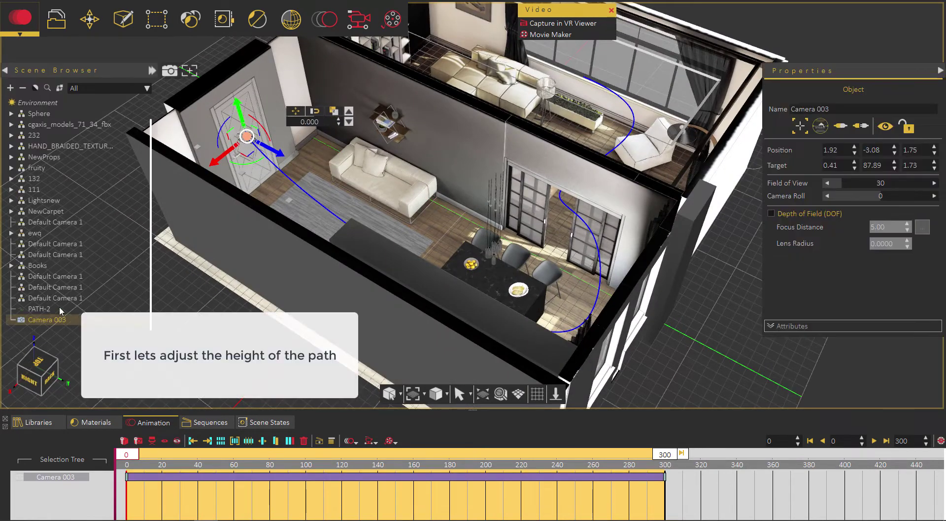
left_click(39, 309)
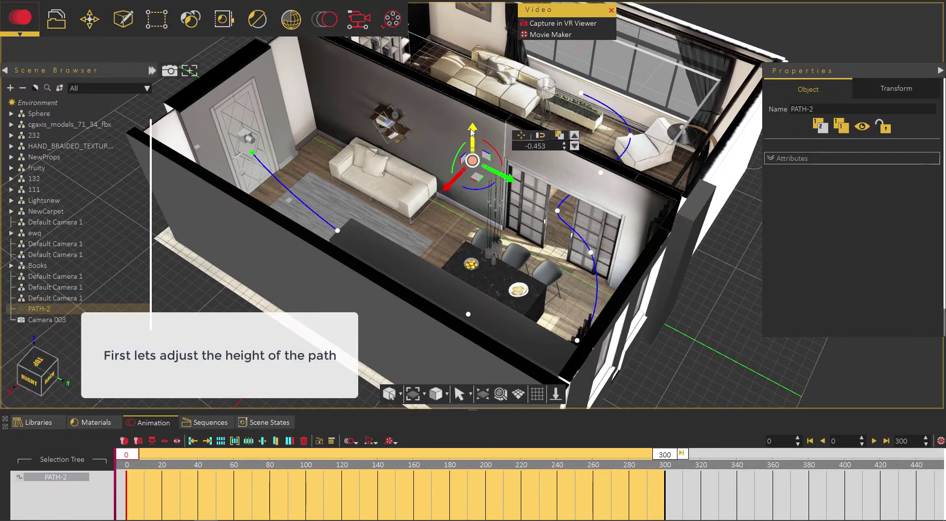
left_click(130, 461)
left_click_drag(136, 462, 161, 454)
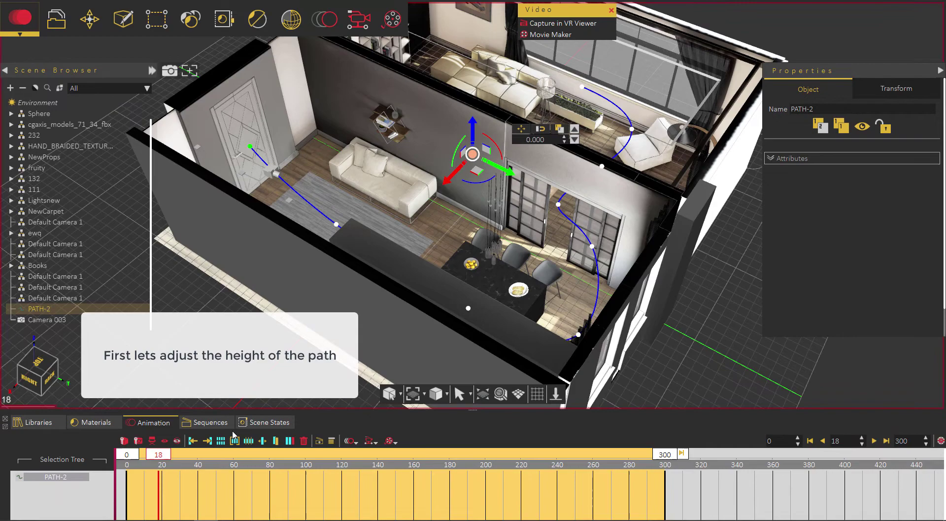
Split the workspace into two viewports, with a top view of the apartment beside the perspective view
middle_click_drag(237, 350, 512, 312)
left_click(941, 71)
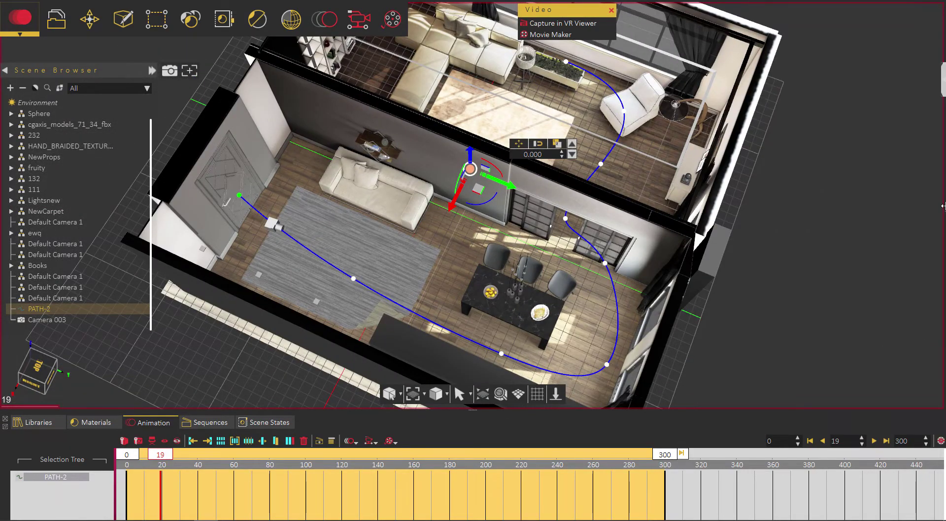
left_click_drag(943, 206, 476, 248)
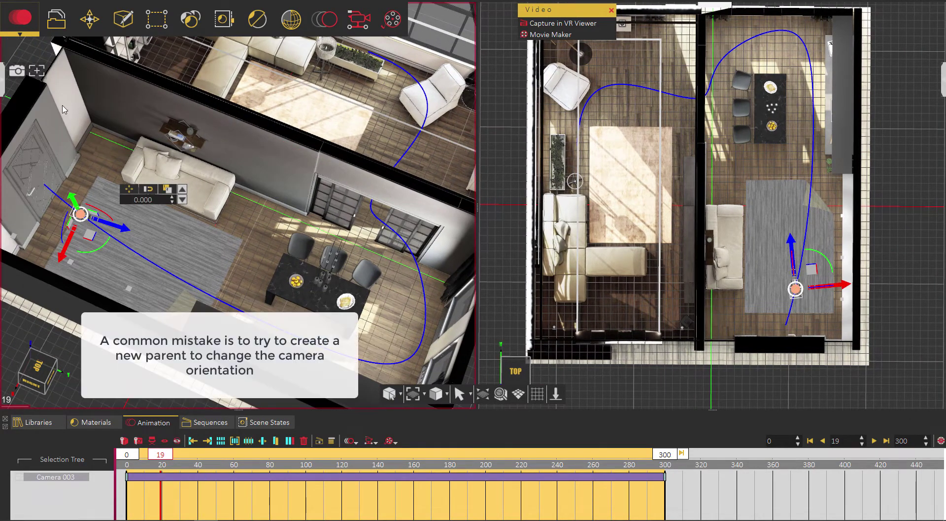
Group Camera 003 under a new parent assembly and try rotating that parent in the top view
left_click(1, 87)
key("ctrl+g")
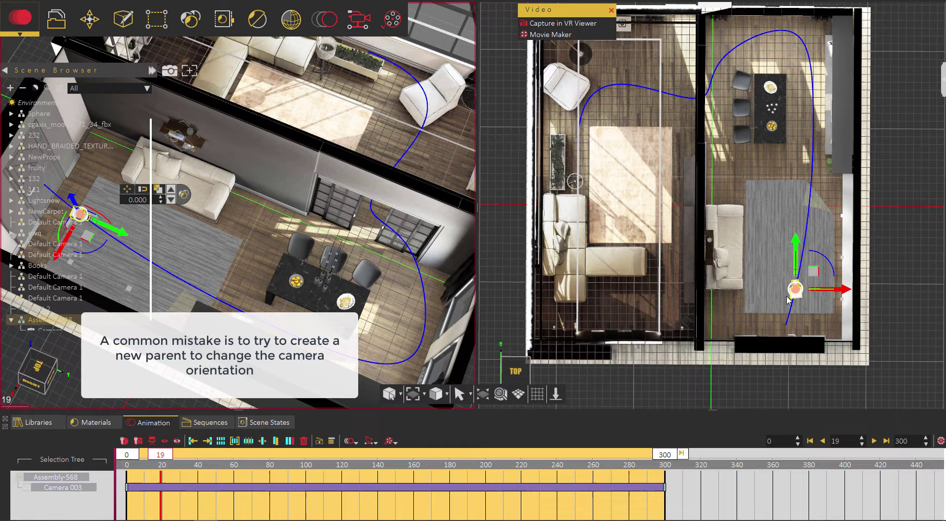
left_click_drag(824, 257, 783, 248)
Return the timeline to frame 0 and delete the follow-path motion from Camera 003
left_click_drag(160, 457, 114, 472)
key("Delete")
left_click(208, 487)
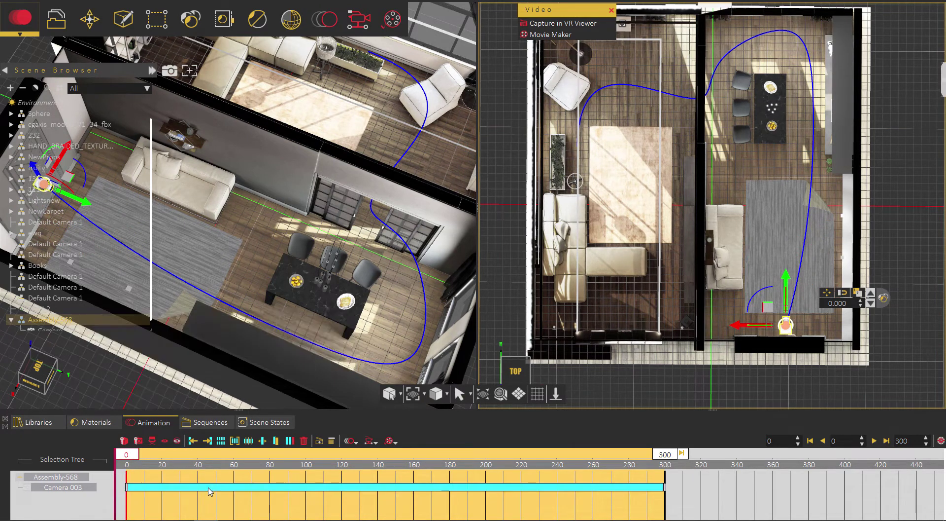
key("Delete")
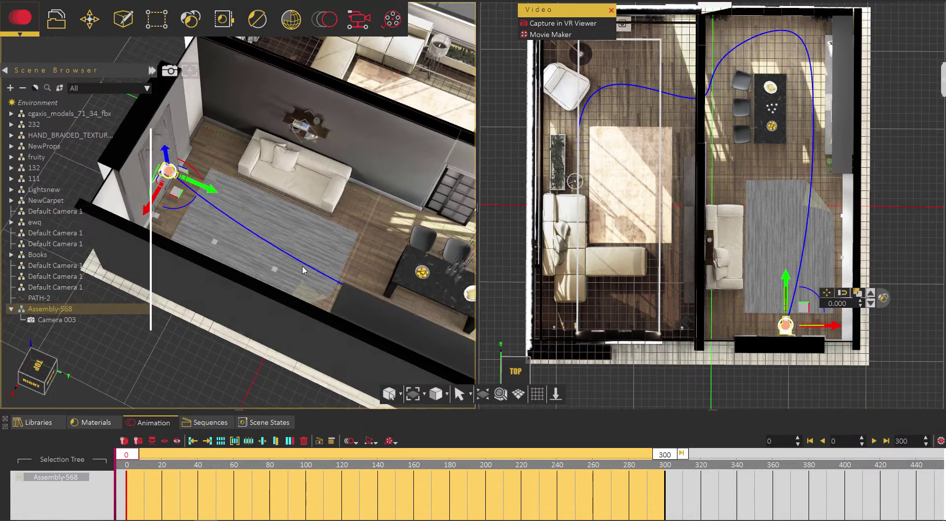
Create a follow-path motion for Camera 003's parent assembly along PATH-2, from frame 0 to 300, and accept the default orientation
mouse_move(267, 293)
middle_mouse_down()
mouse_move(283, 219)
mouse_move(297, 245)
mouse_move(265, 292)
middle_mouse_up()
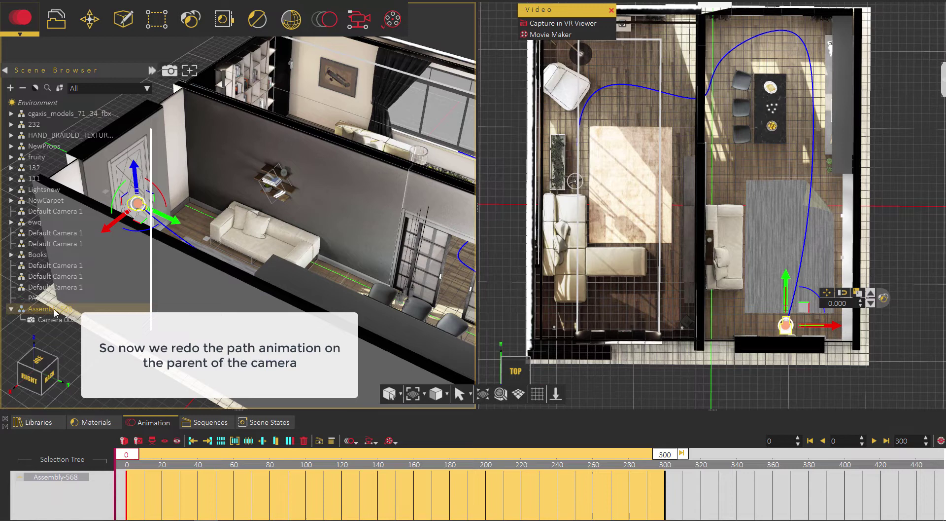
left_click(325, 20)
left_click(343, 139)
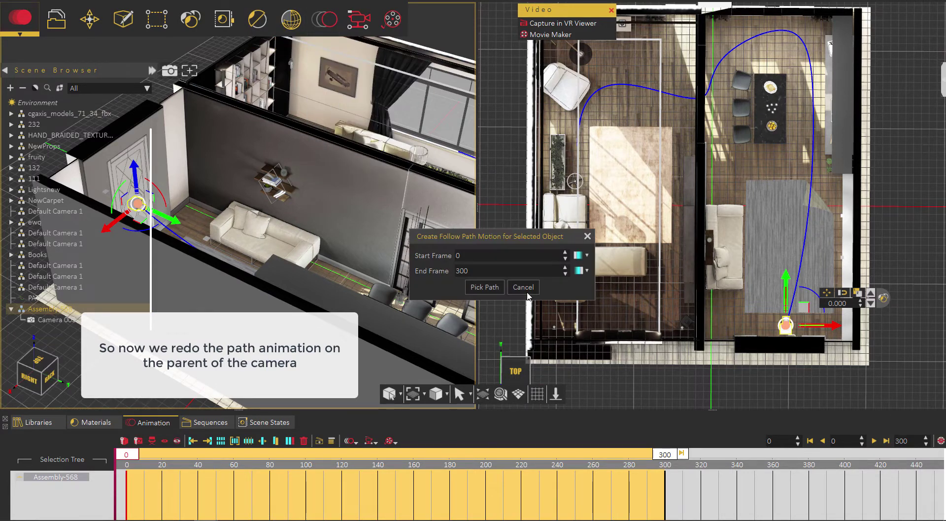
left_click(492, 287)
left_click(61, 298)
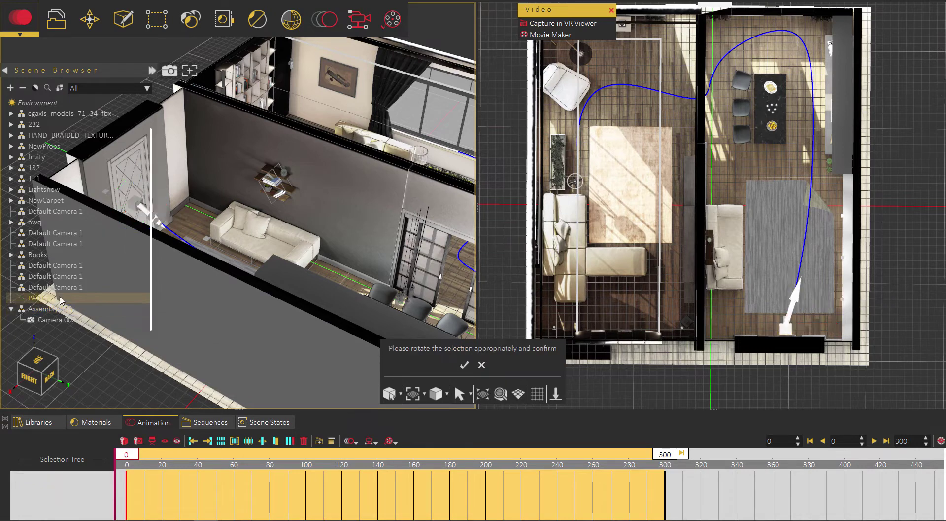
left_click(464, 365)
Look through Camera 003 and, with the animation advanced to frame 64, rotate the camera in the top view to key a new aim
double_click(52, 318)
key("space")
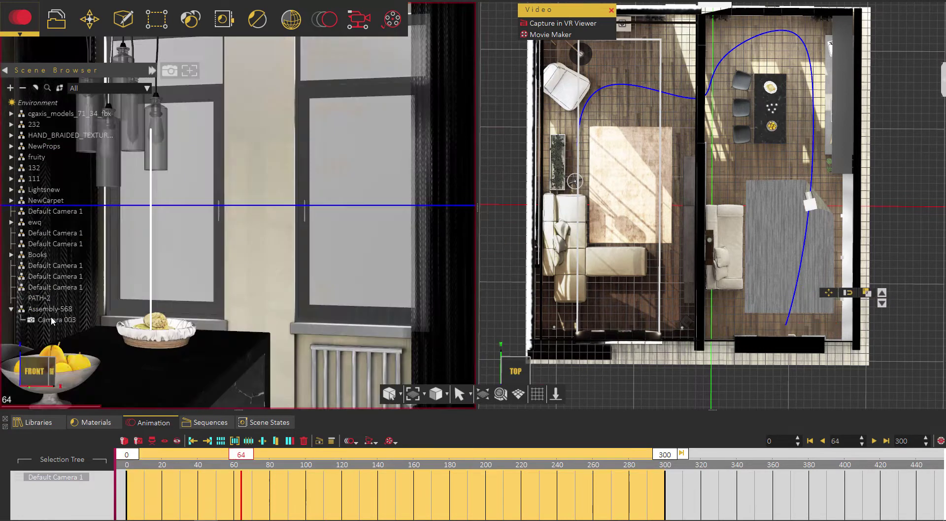
left_click(58, 322)
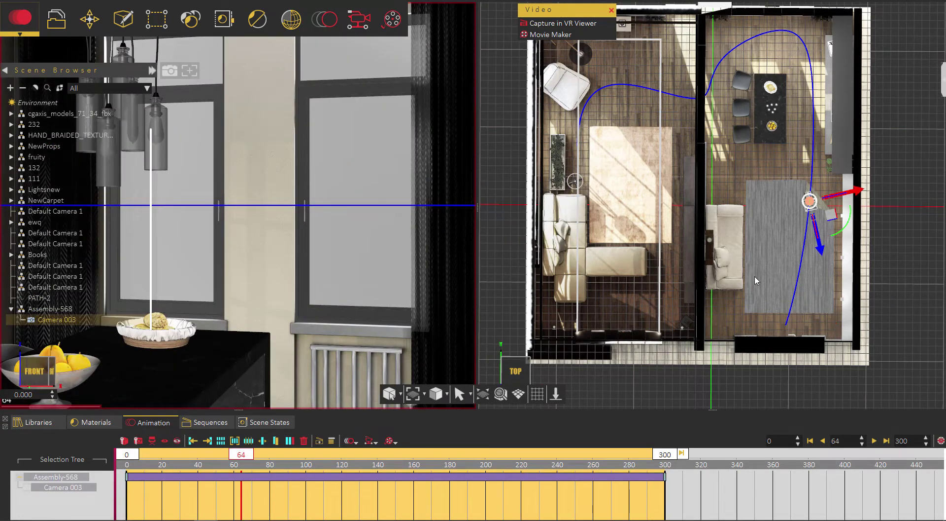
left_click_drag(847, 228, 853, 217)
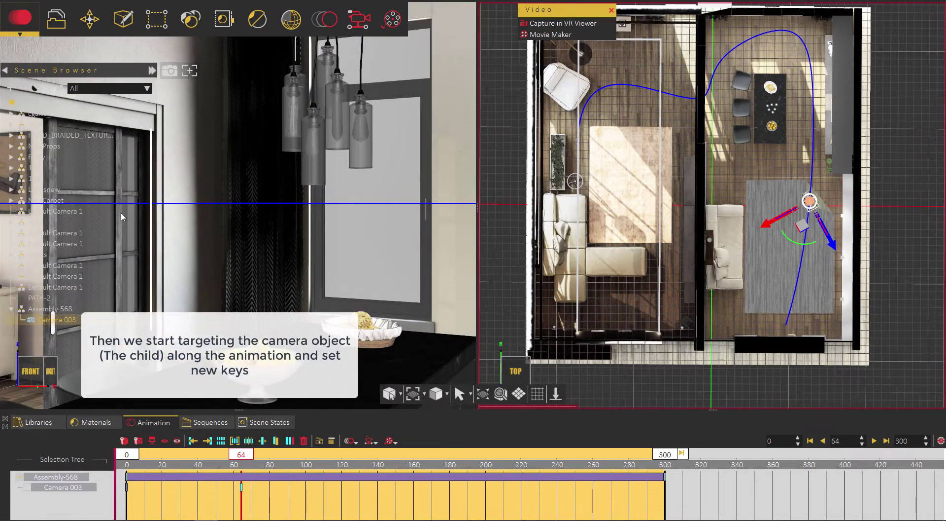
Bring the object properties into the middle of the workspace and show those of Camera 003
left_click(173, 72)
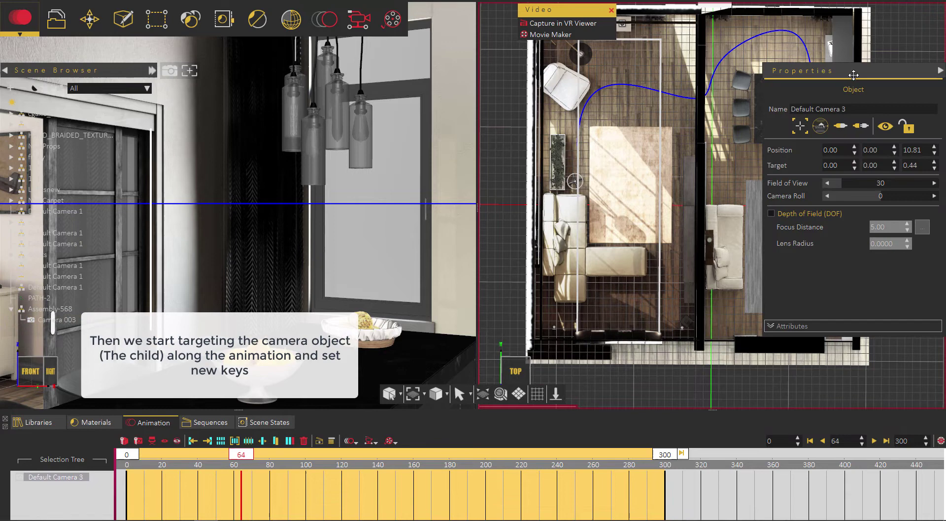
left_click_drag(854, 73, 463, 54)
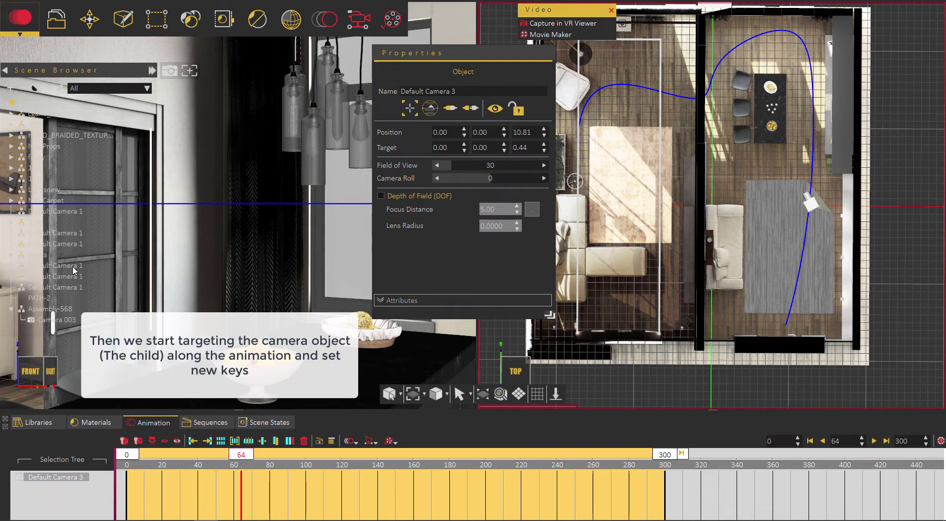
left_click(63, 319)
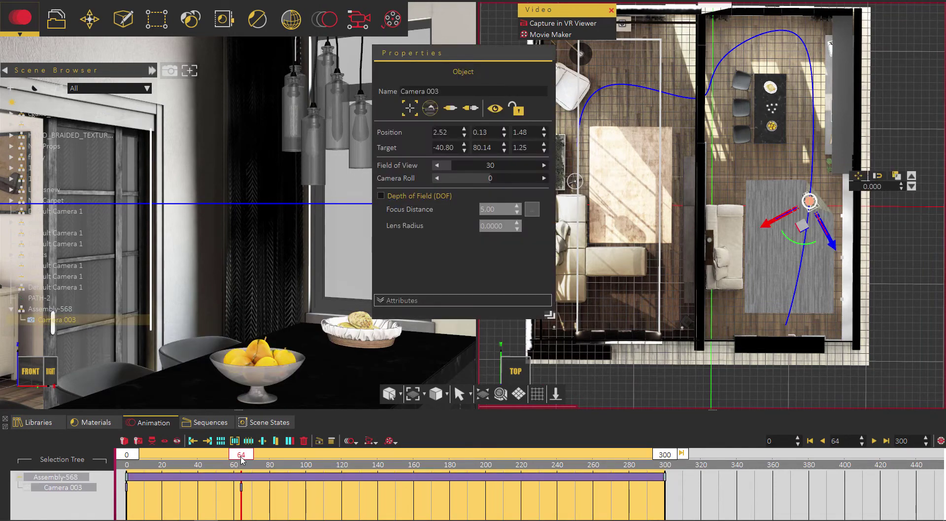
Advance the timeline to frame 87 and rotate Camera 003 in the top view toward the sliding doors to key its aim
left_click_drag(242, 456, 283, 456)
left_click_drag(798, 199, 818, 203)
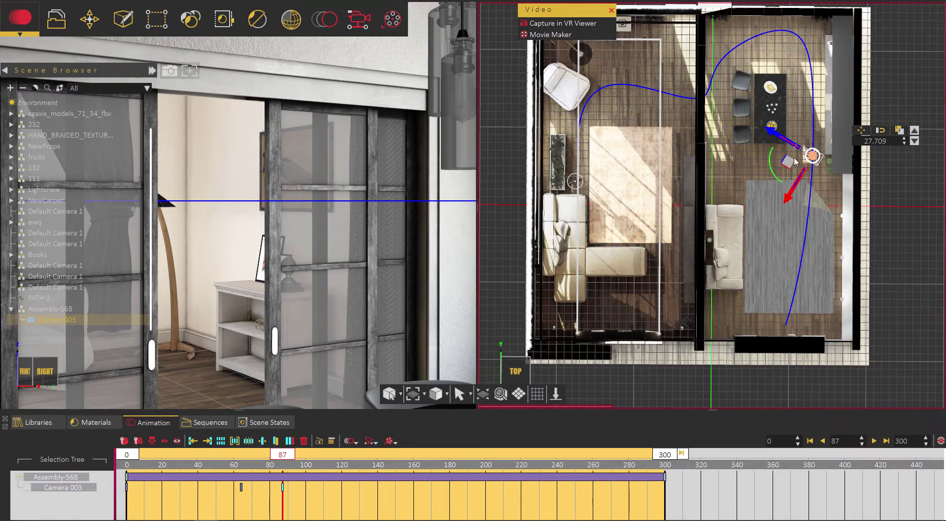